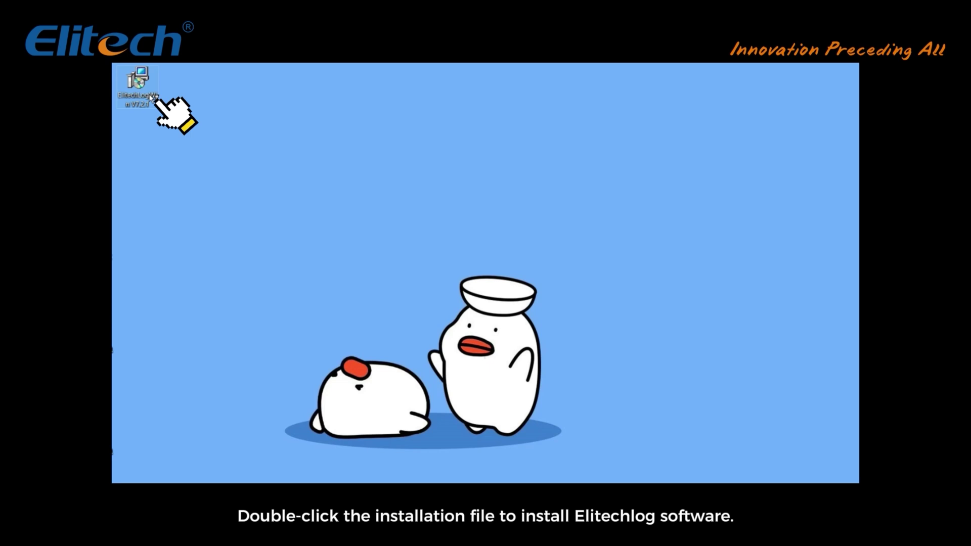
Install ElitechLogWin V7.2.1 into the default C:\ElitechLogWin folder, then launch ElitechLog
{"action": "double_click", "coordinate": [150, 98]}
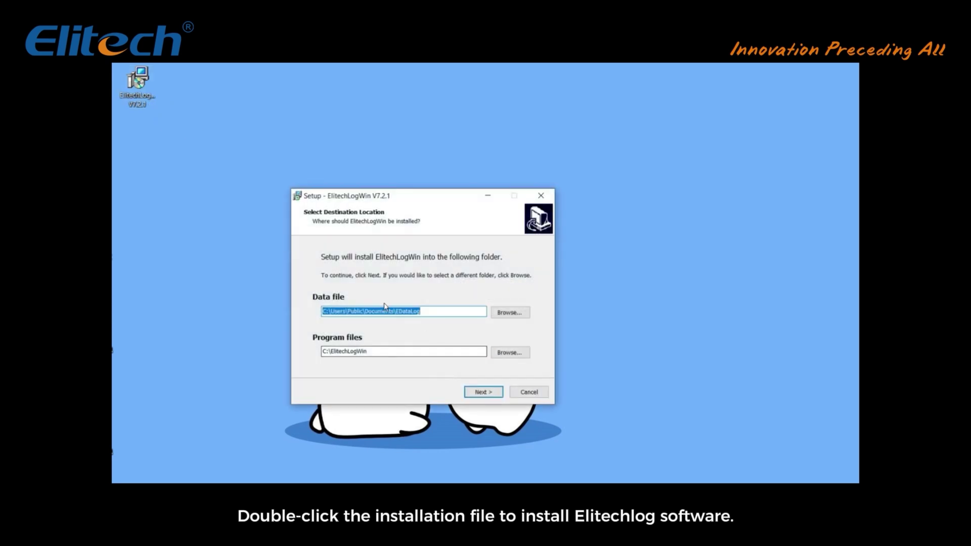
{"action": "left_click", "coordinate": [483, 392]}
{"action": "left_click", "coordinate": [483, 392]}
{"action": "left_click", "coordinate": [483, 391]}
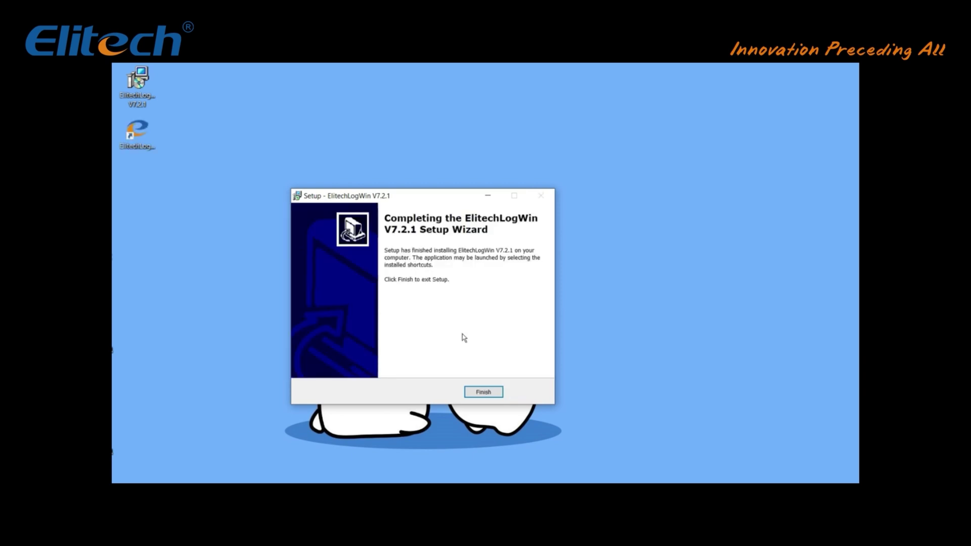
{"action": "left_click", "coordinate": [483, 395]}
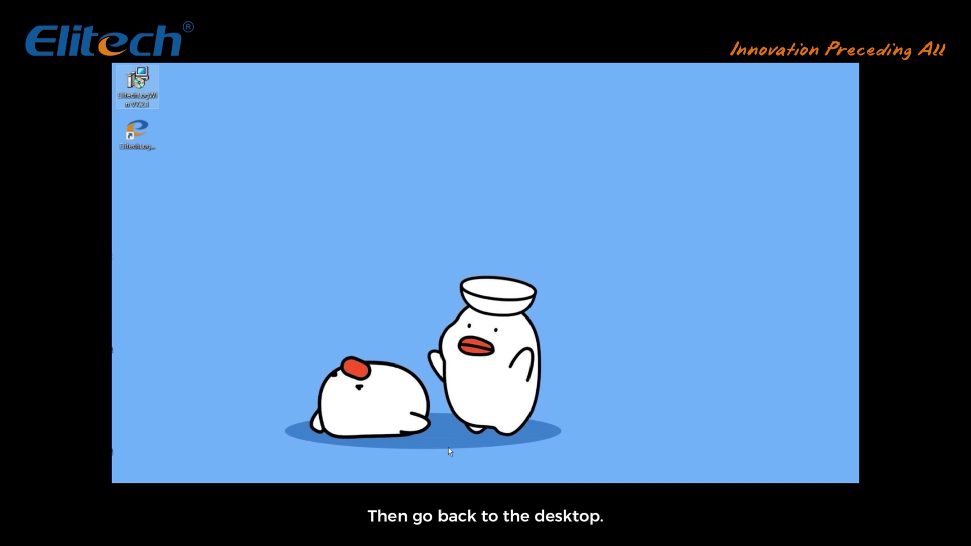
{"action": "left_click", "coordinate": [144, 145]}
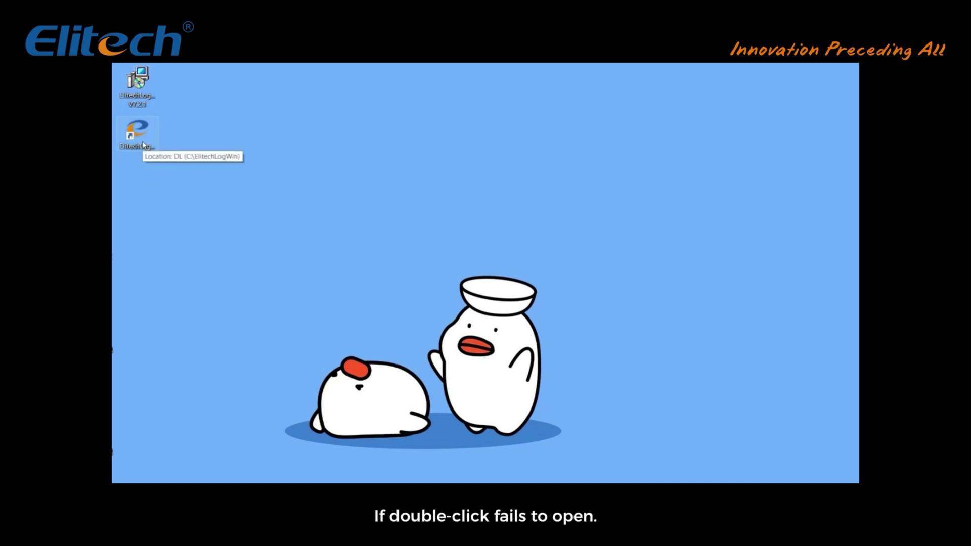
Skip the splash screen and bring up the RC-4 logger's parameter settings page
{"action": "left_click", "coordinate": [568, 428]}
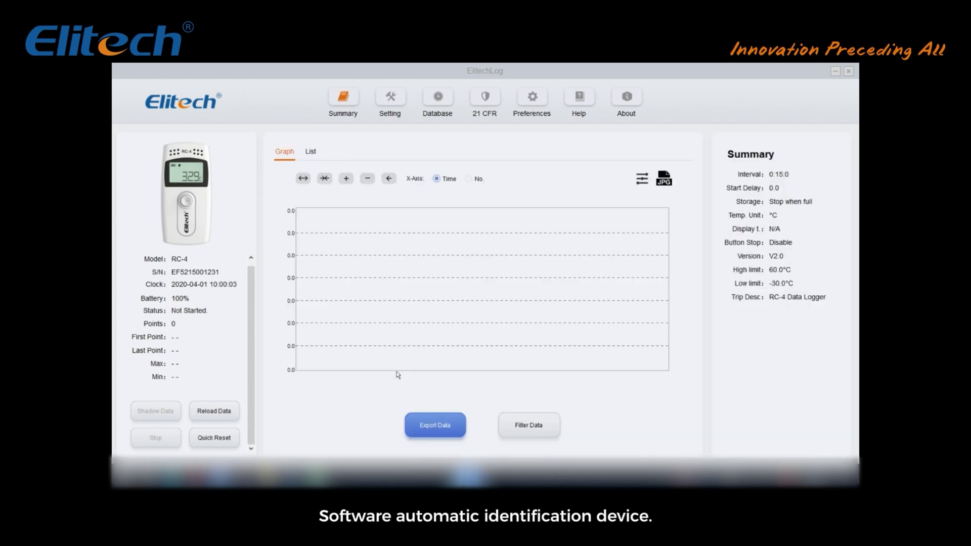
{"action": "left_click", "coordinate": [389, 99]}
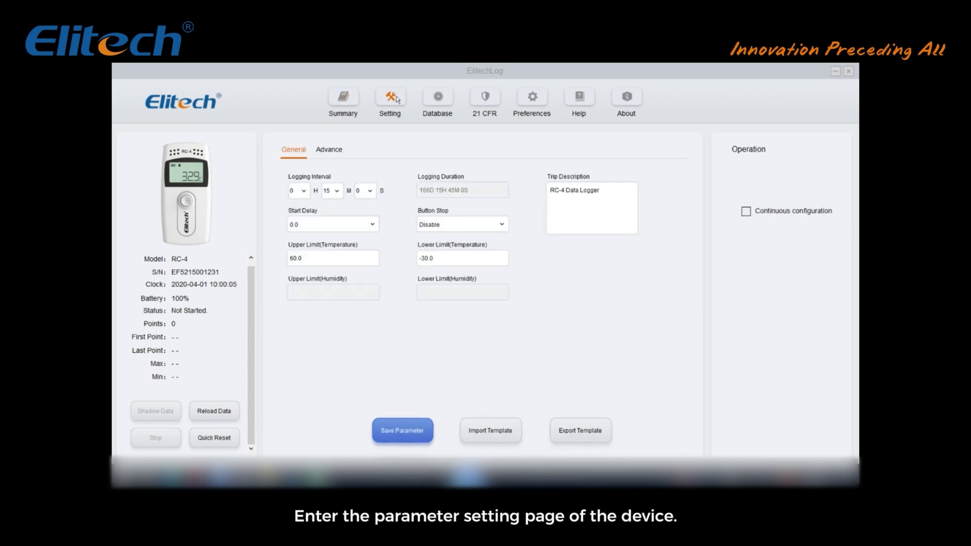
Keep a 15-minute interval, 0.0 start delay, button stop disabled and 60.0/-30.0 °C limits
{"action": "left_click", "coordinate": [339, 194]}
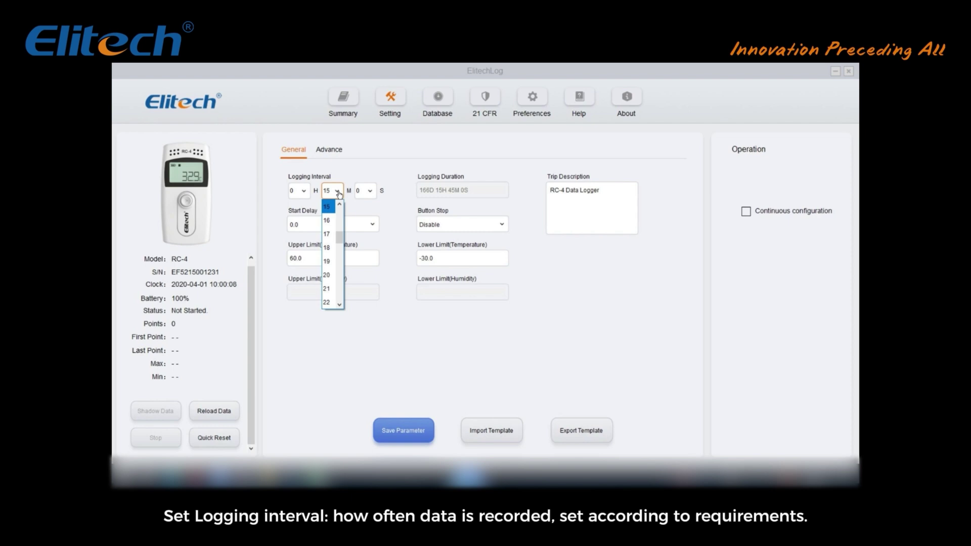
{"action": "left_click", "coordinate": [340, 194]}
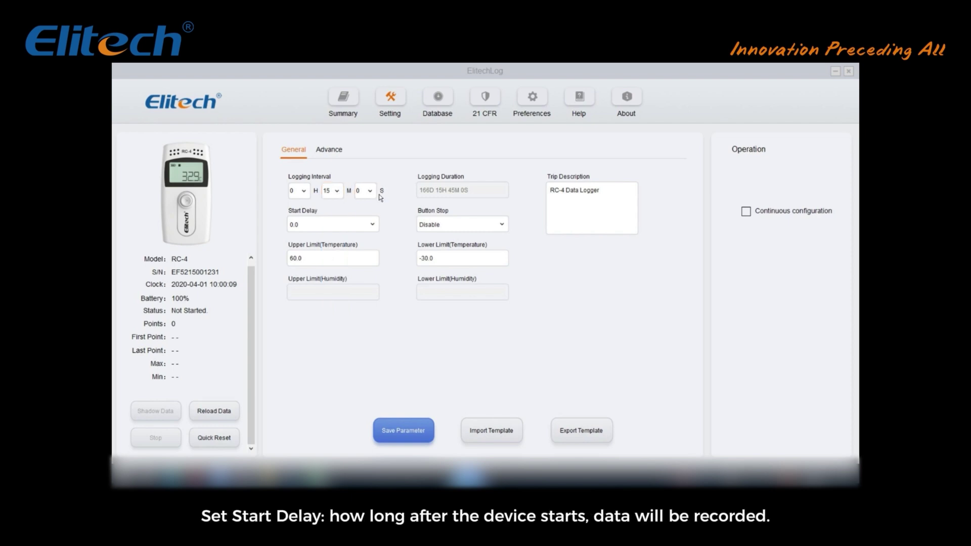
{"action": "left_click", "coordinate": [359, 225]}
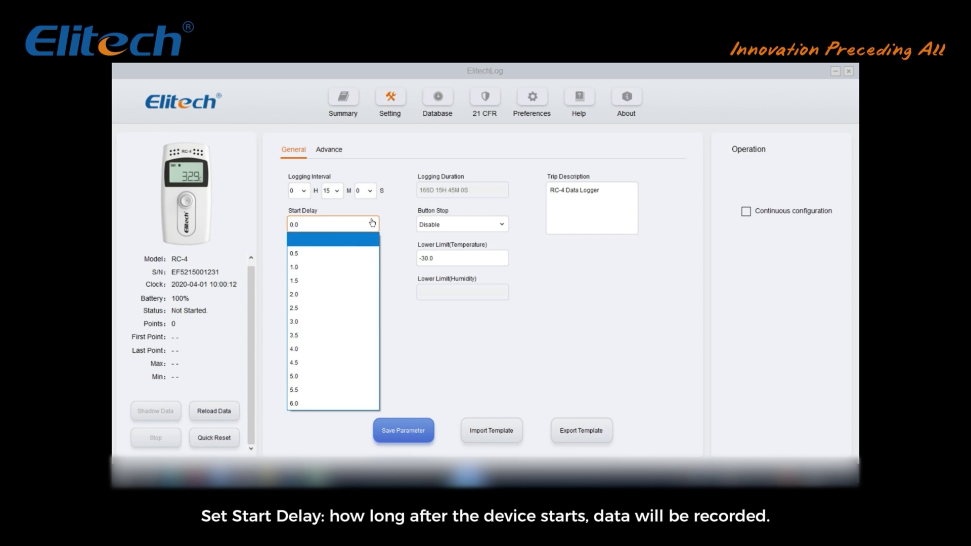
{"action": "left_click", "coordinate": [373, 223]}
{"action": "left_click", "coordinate": [458, 224]}
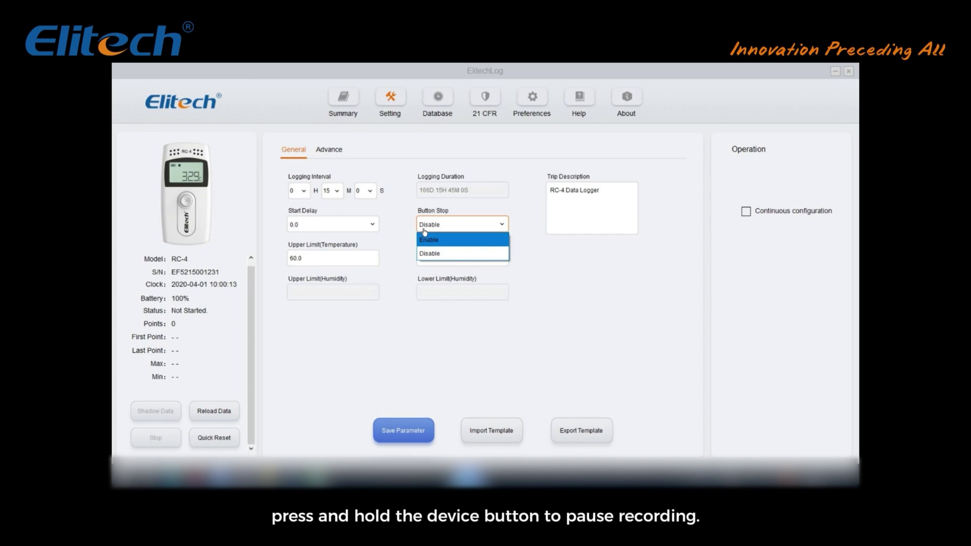
{"action": "left_click", "coordinate": [434, 253]}
{"action": "left_click", "coordinate": [361, 259]}
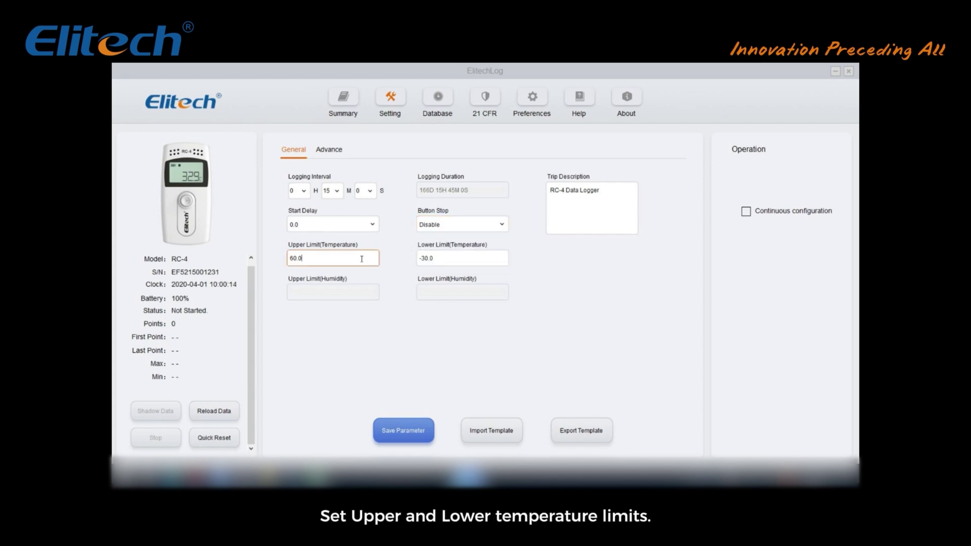
{"action": "left_click", "coordinate": [450, 255]}
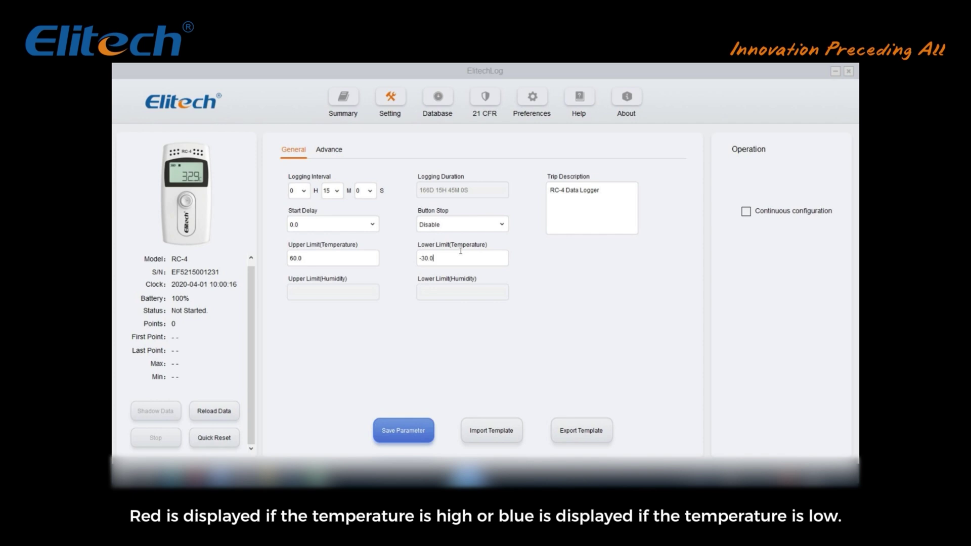
{"action": "left_click", "coordinate": [335, 148]}
Keep °C units with button tone and audible alarm disabled, and write the parameters to the logger
{"action": "left_click", "coordinate": [351, 193]}
{"action": "left_click", "coordinate": [351, 193]}
{"action": "left_click", "coordinate": [444, 196]}
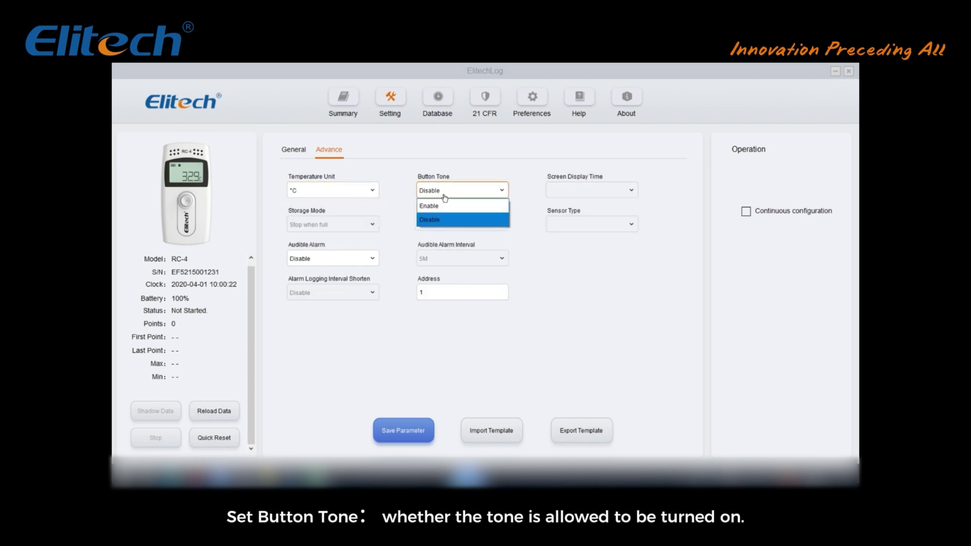
{"action": "left_click", "coordinate": [445, 198]}
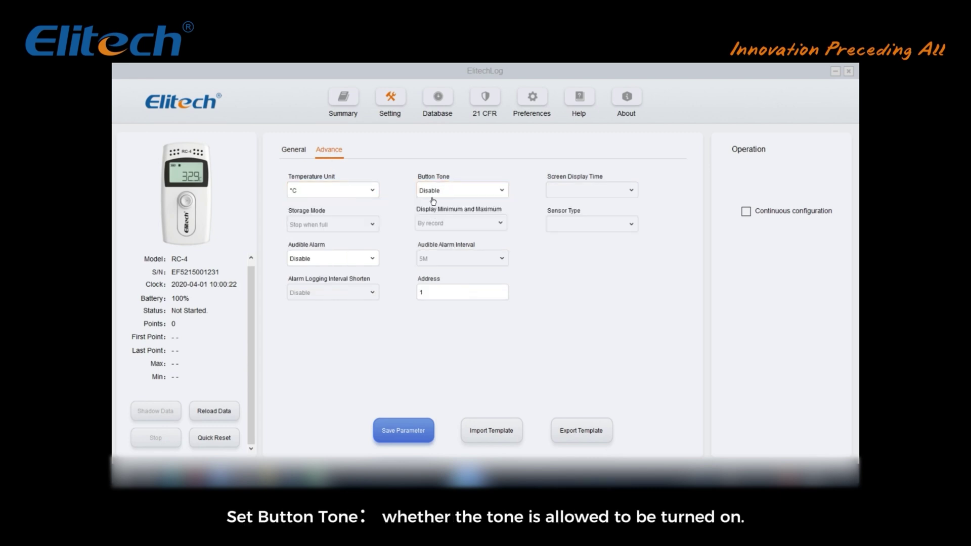
{"action": "left_click", "coordinate": [347, 259]}
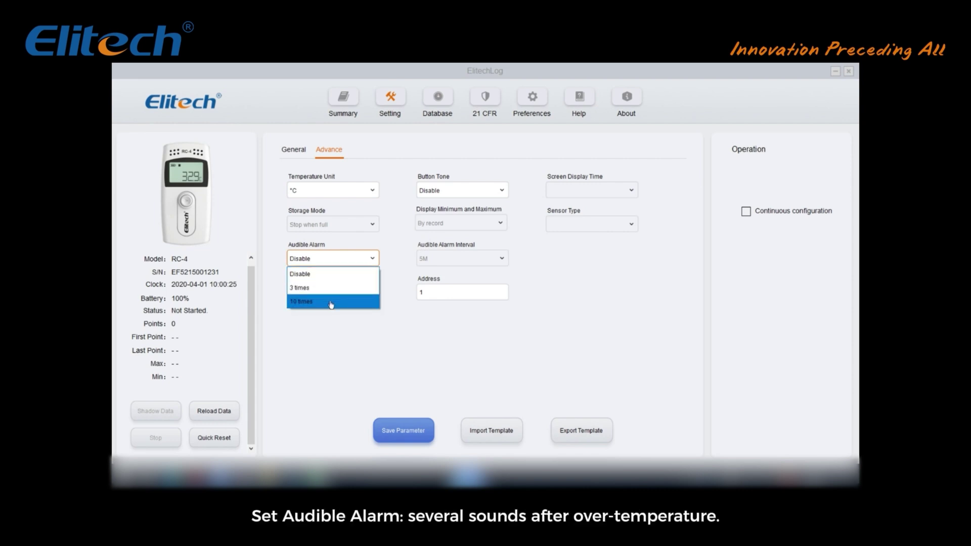
{"action": "left_click", "coordinate": [337, 292]}
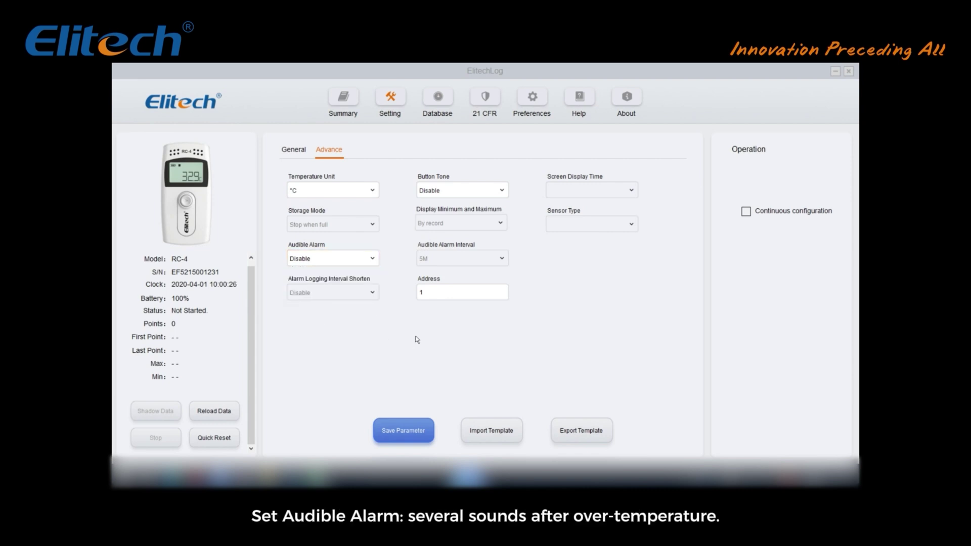
{"action": "left_click", "coordinate": [417, 423]}
{"action": "left_click", "coordinate": [546, 316]}
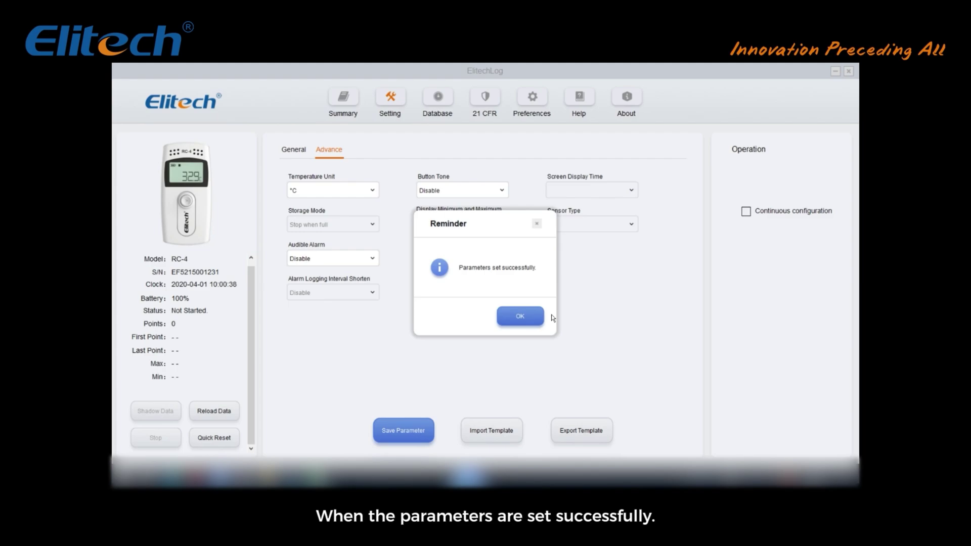
{"action": "left_click", "coordinate": [539, 324]}
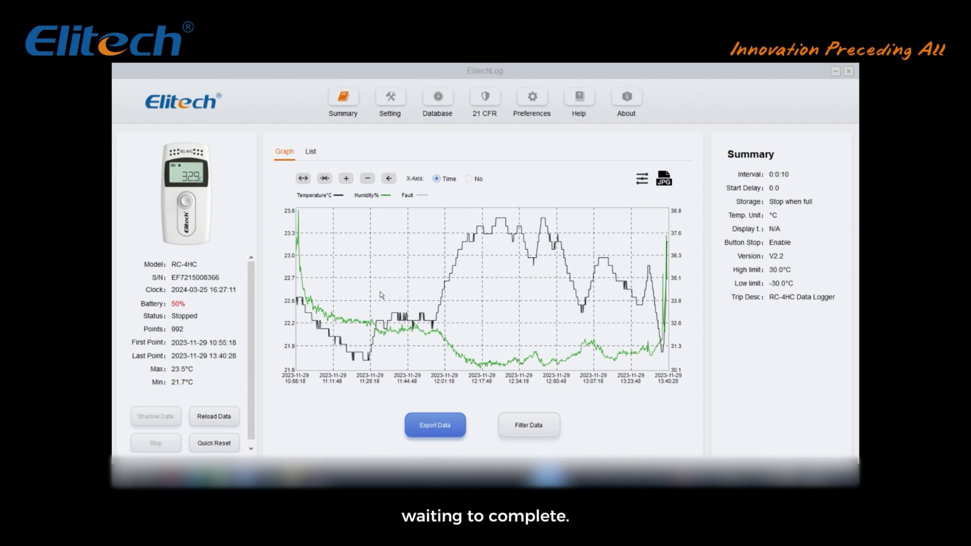
Reload the logger data, view it as a graph, and export and open a PDF report
{"action": "left_click", "coordinate": [217, 417]}
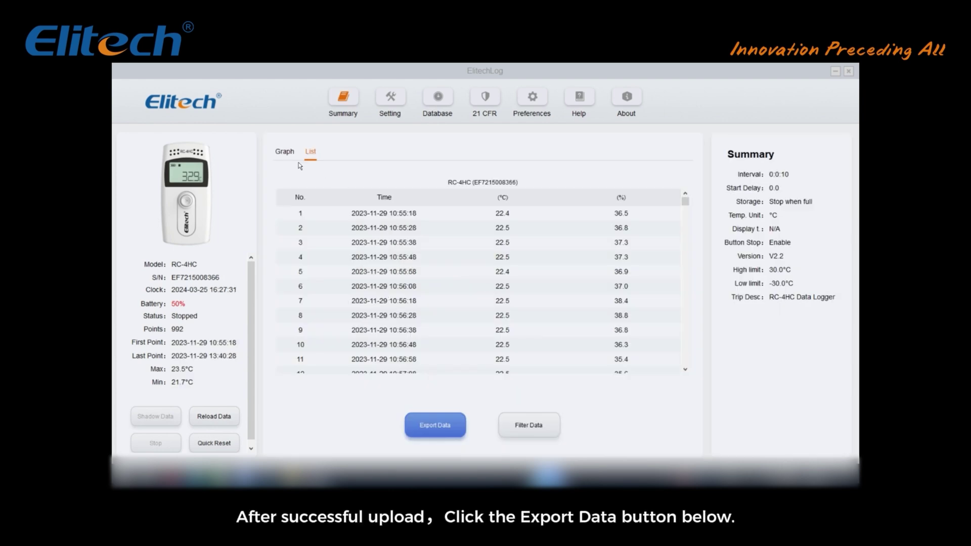
{"action": "left_click", "coordinate": [284, 152]}
{"action": "left_click", "coordinate": [437, 426]}
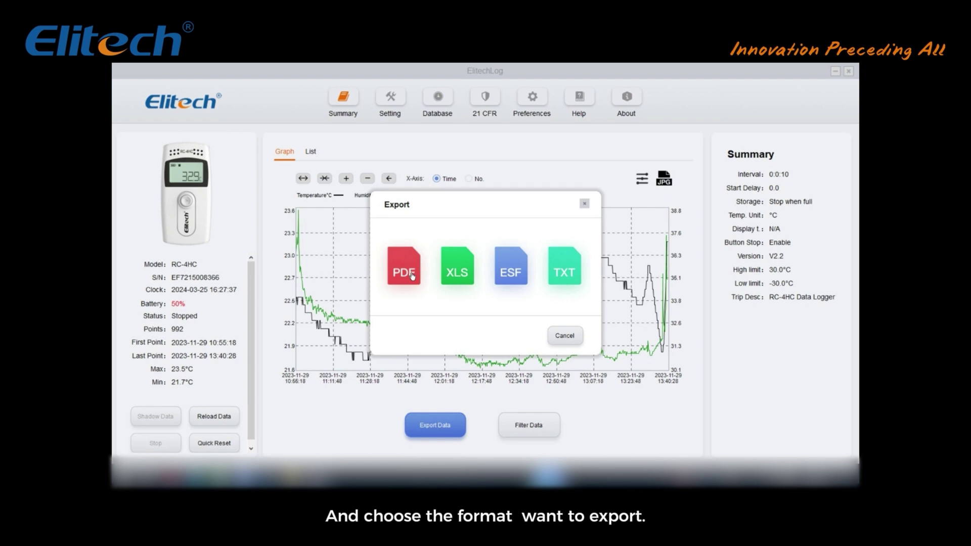
{"action": "left_click", "coordinate": [412, 275]}
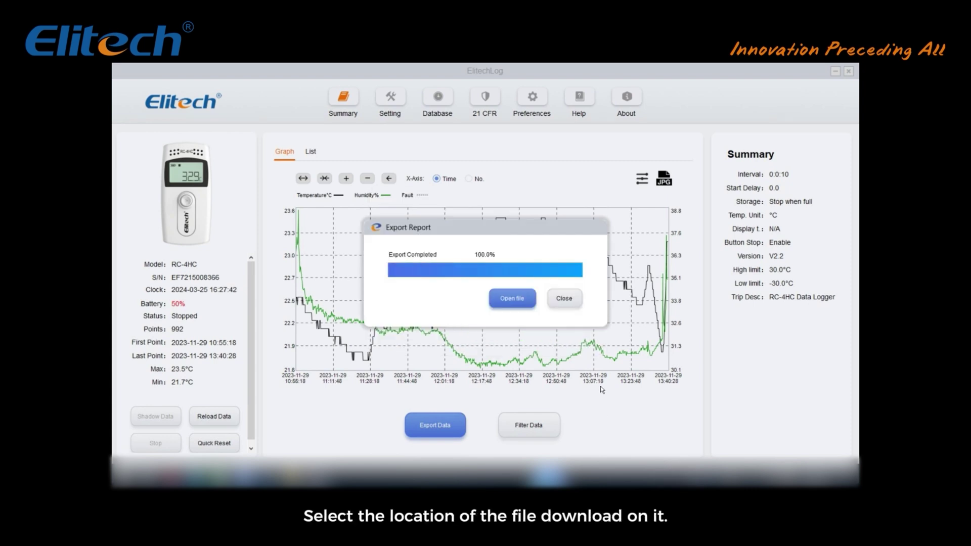
{"action": "left_click", "coordinate": [512, 302]}
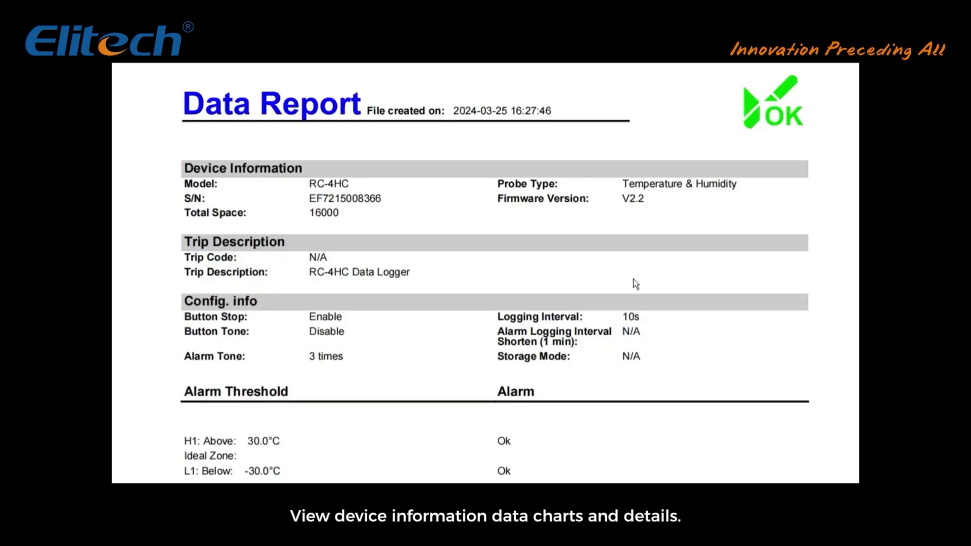
Scroll through the three pages of the Data Report PDF
{"action": "scroll", "coordinate": [634, 279], "scroll_direction": "down", "scroll_amount": 5}
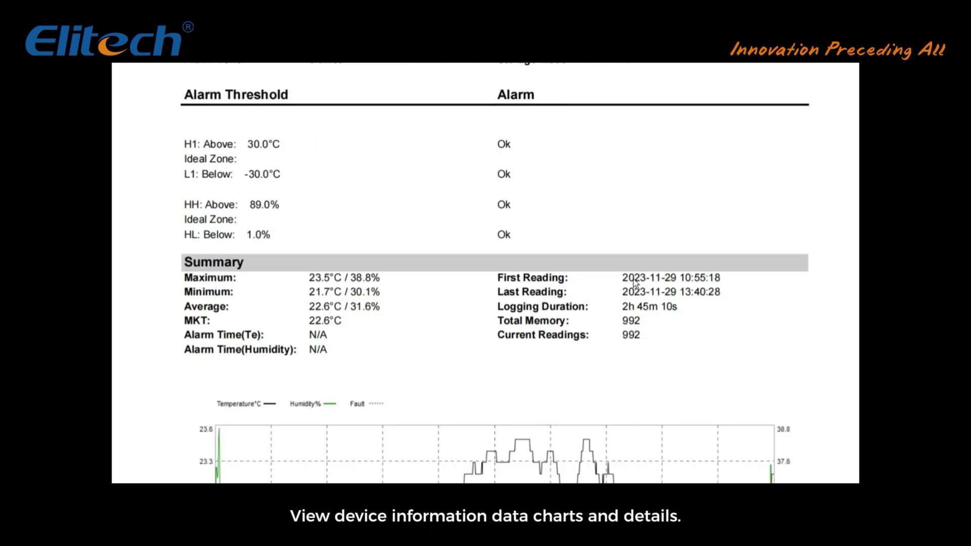
{"action": "scroll", "coordinate": [634, 284], "scroll_direction": "down", "scroll_amount": 8}
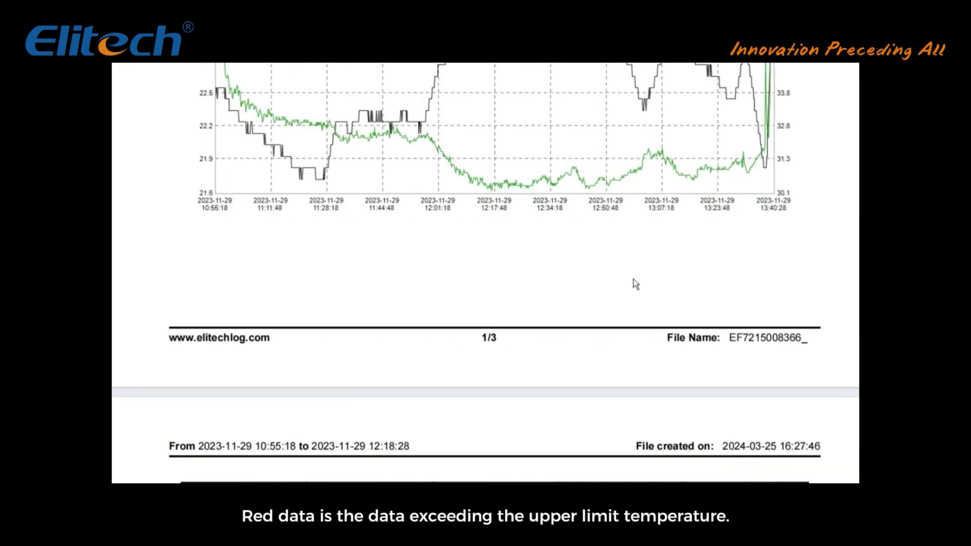
{"action": "scroll", "coordinate": [633, 279], "scroll_direction": "down", "scroll_amount": 10}
{"action": "scroll", "coordinate": [629, 288], "scroll_direction": "down", "scroll_amount": 12}
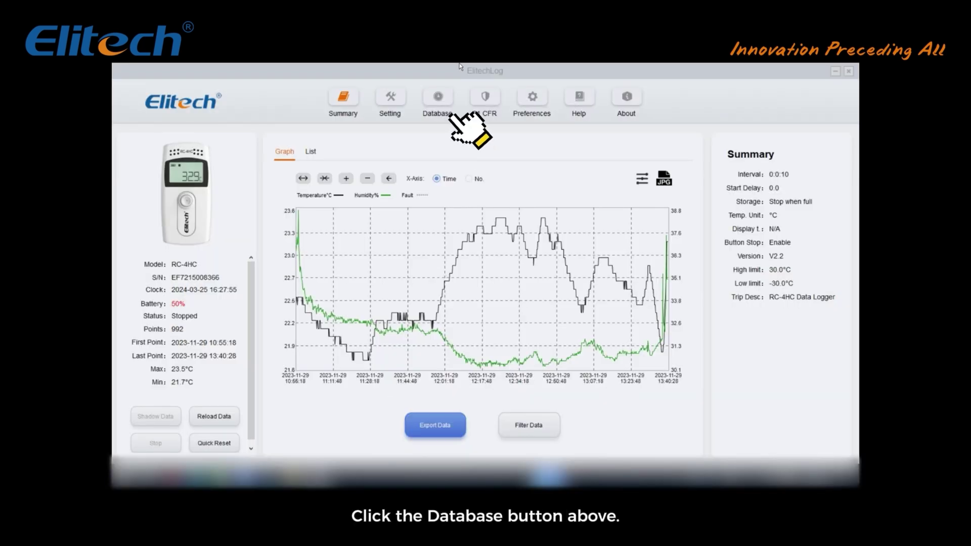
Open the March 22 RC-4 record from the Database as a graph and bring up its export formats
{"action": "left_click", "coordinate": [436, 99]}
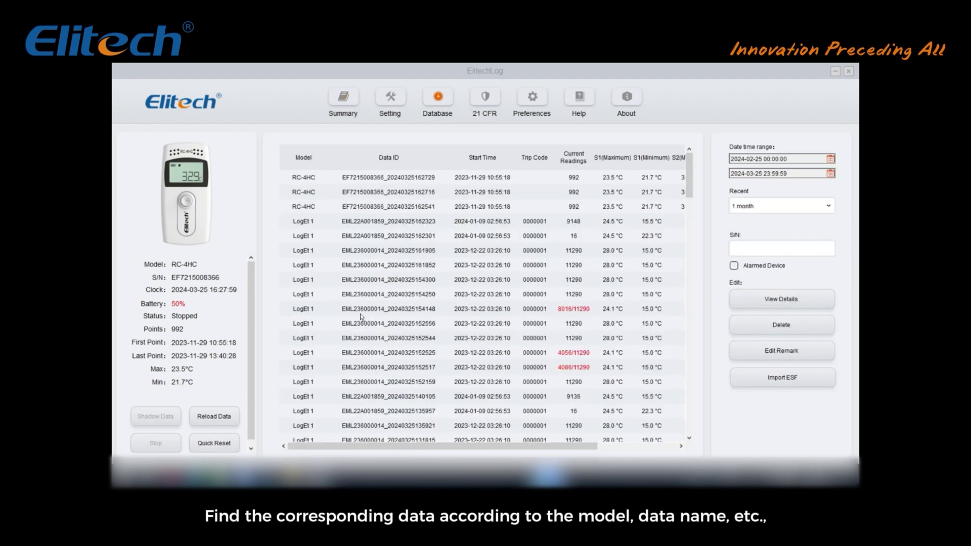
{"action": "scroll", "coordinate": [361, 316], "scroll_direction": "down", "scroll_amount": 4}
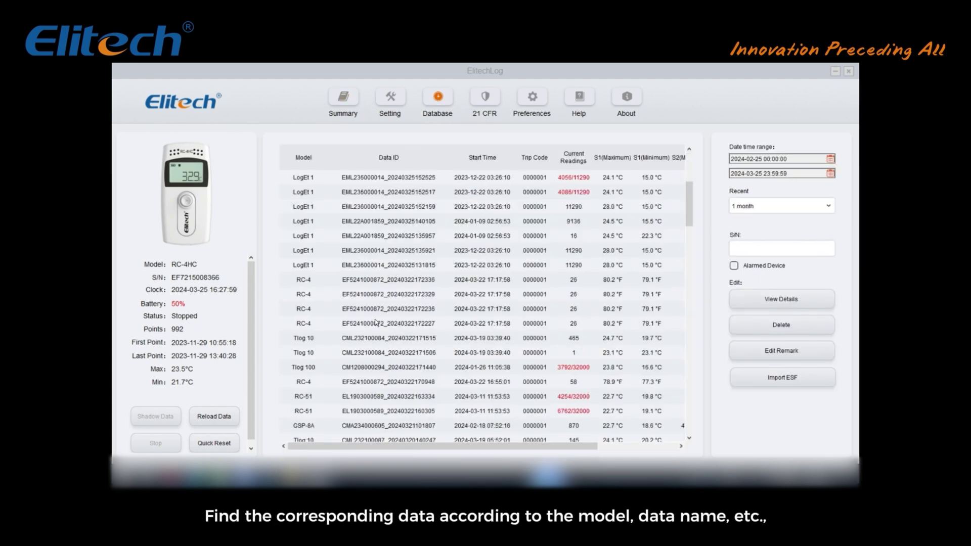
{"action": "left_click", "coordinate": [310, 325]}
{"action": "double_click", "coordinate": [311, 325]}
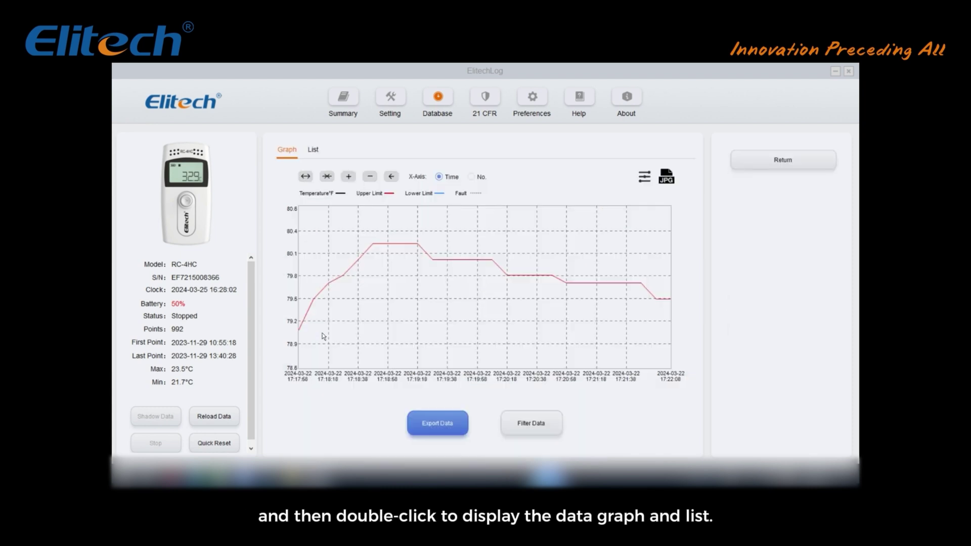
{"action": "left_click", "coordinate": [444, 423]}
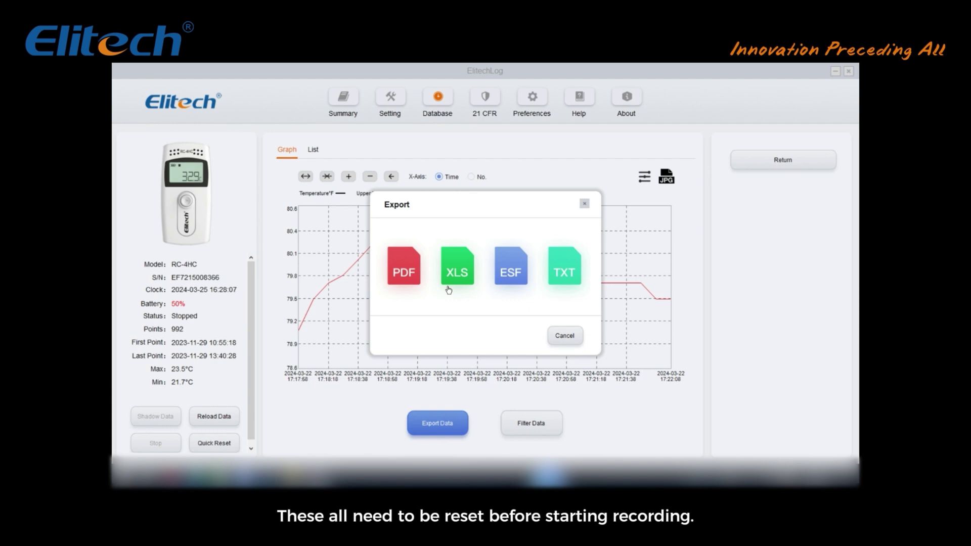
Export the stored RC-4 record as a PDF and close the 100% export report
{"action": "left_click", "coordinate": [411, 275]}
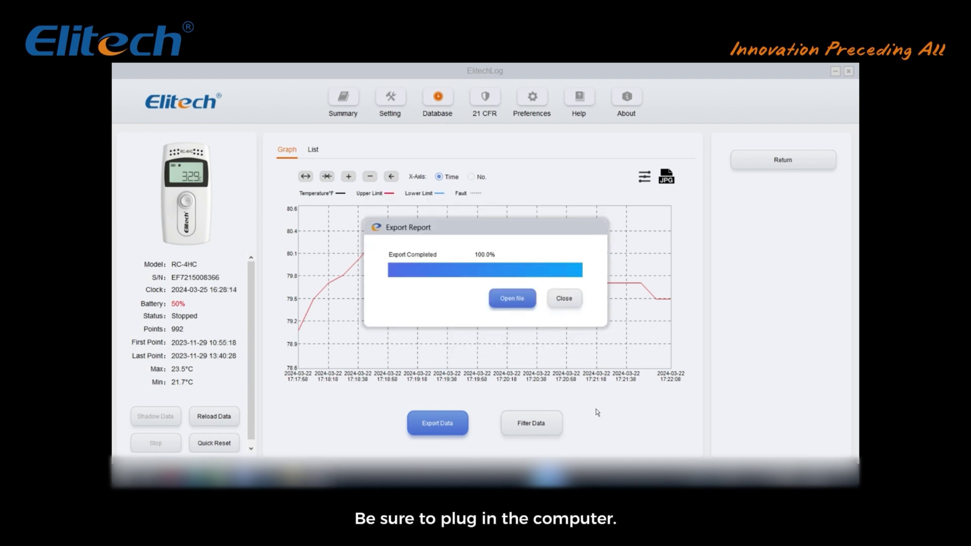
{"action": "left_click", "coordinate": [569, 302]}
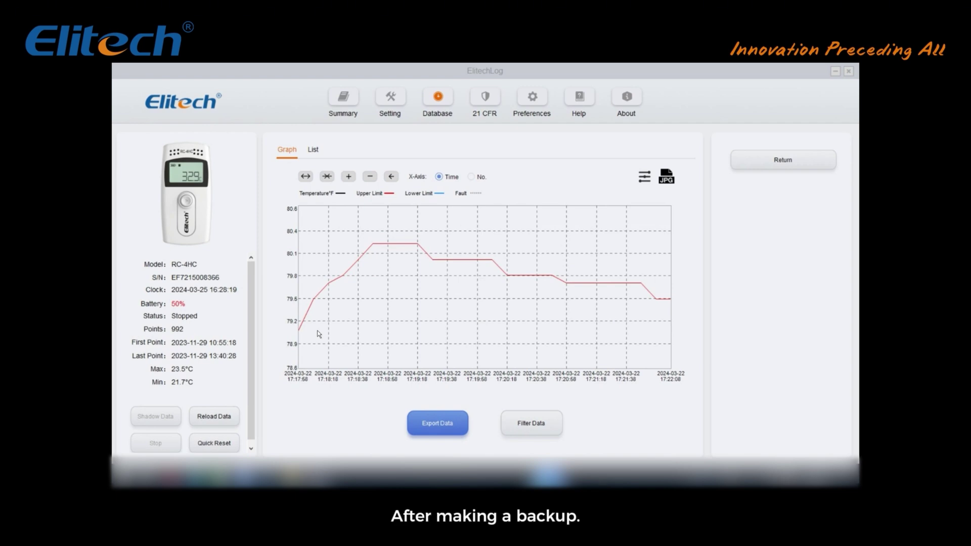
{"action": "left_click", "coordinate": [219, 442]}
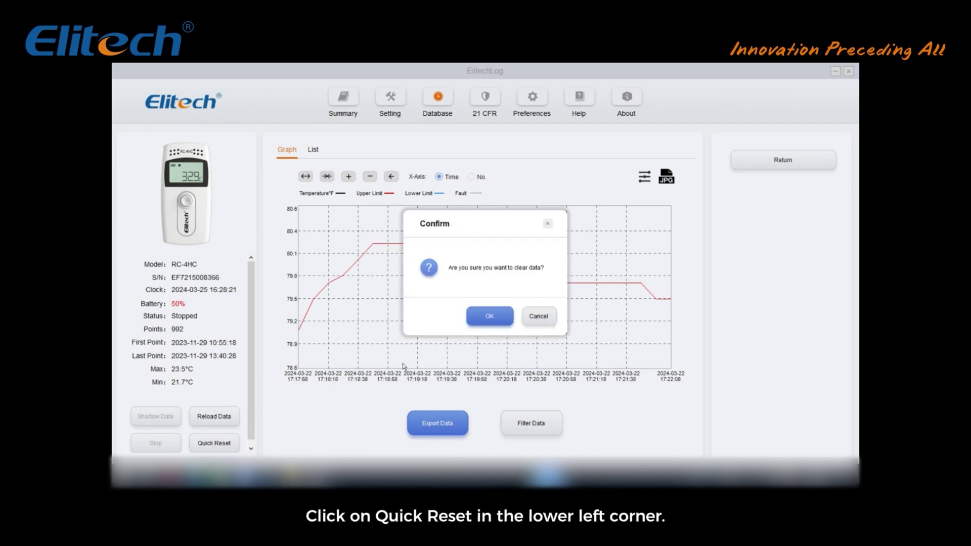
Confirm clearing the RC-4HC logger's data and acknowledge the quick reset success
{"action": "left_click", "coordinate": [490, 312]}
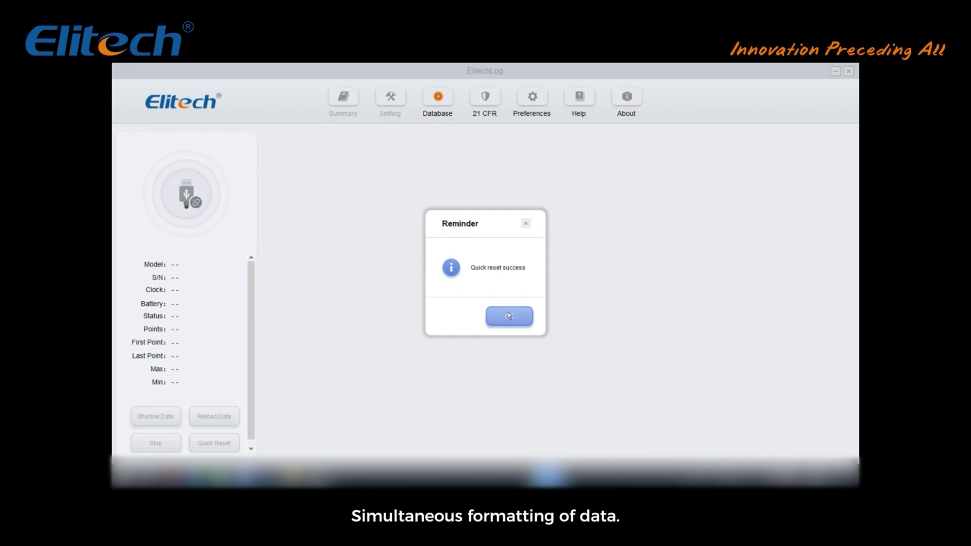
{"action": "left_click", "coordinate": [508, 315]}
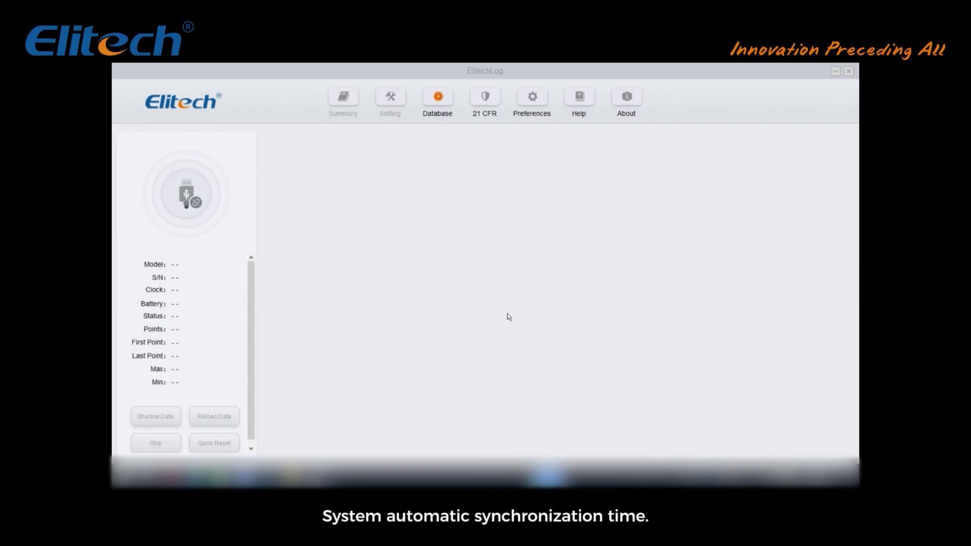